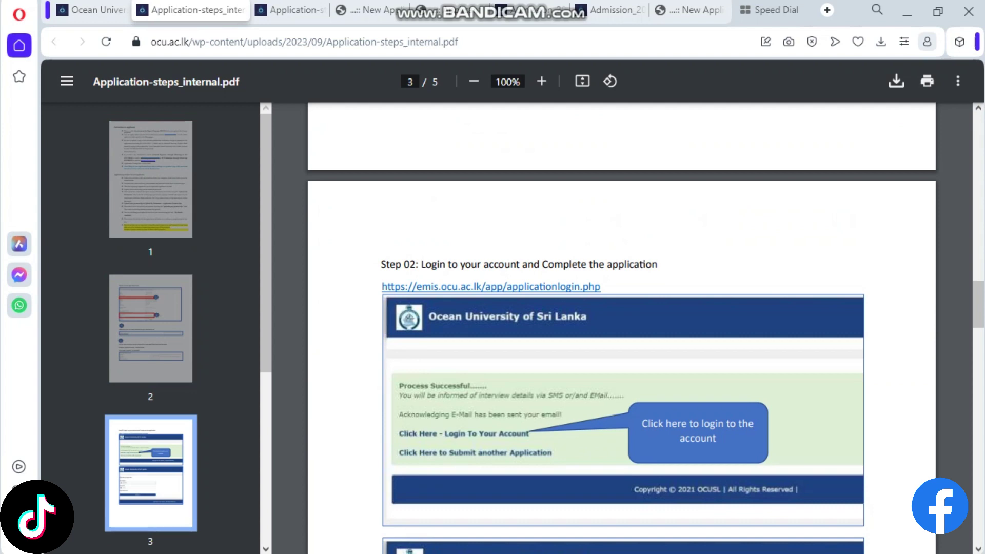
Read the internal application guide from the Step 02 login instructions through document upload to the forgotten-password section
{"action": "scroll", "coordinate": [622, 328], "scroll_direction": "down", "scroll_amount": 5}
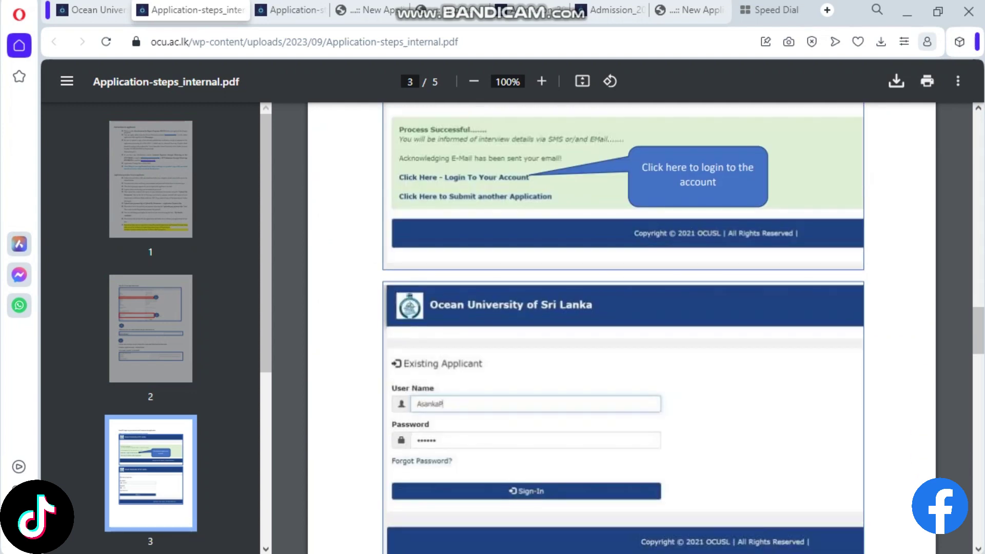
{"action": "scroll", "coordinate": [622, 328], "scroll_direction": "down", "scroll_amount": 5}
{"action": "scroll", "coordinate": [622, 328], "scroll_direction": "down", "scroll_amount": 5}
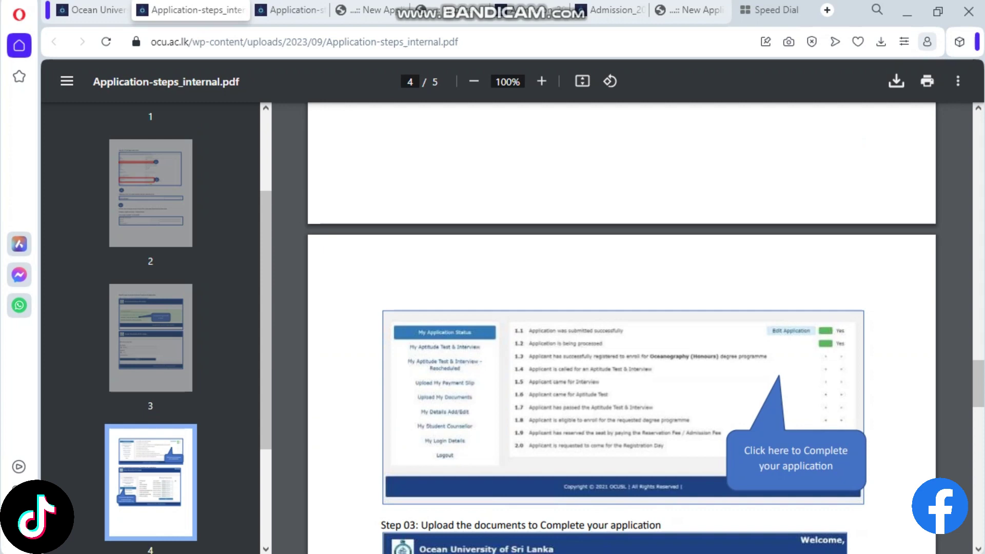
{"action": "scroll", "coordinate": [622, 328], "scroll_direction": "down", "scroll_amount": 5}
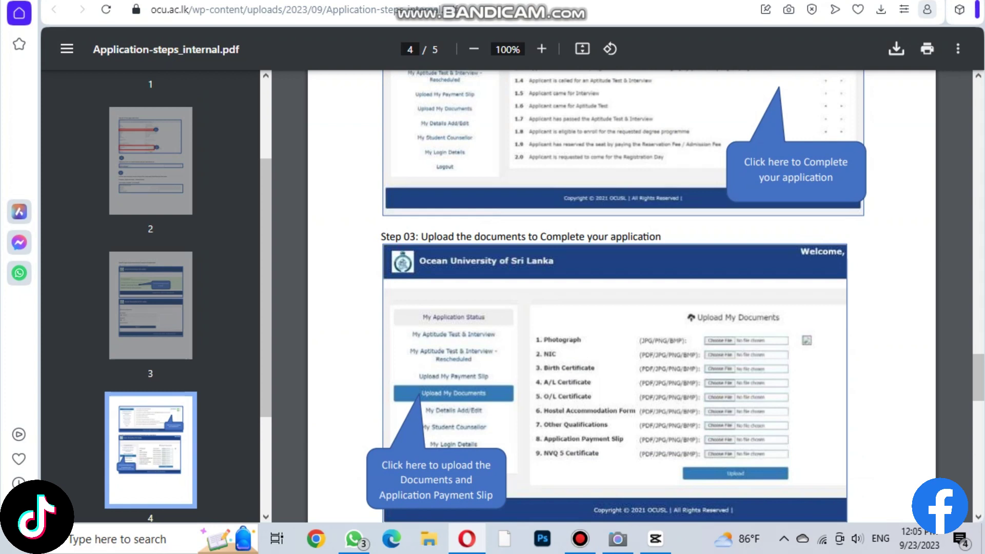
{"action": "scroll", "coordinate": [621, 296], "scroll_direction": "down", "scroll_amount": 12}
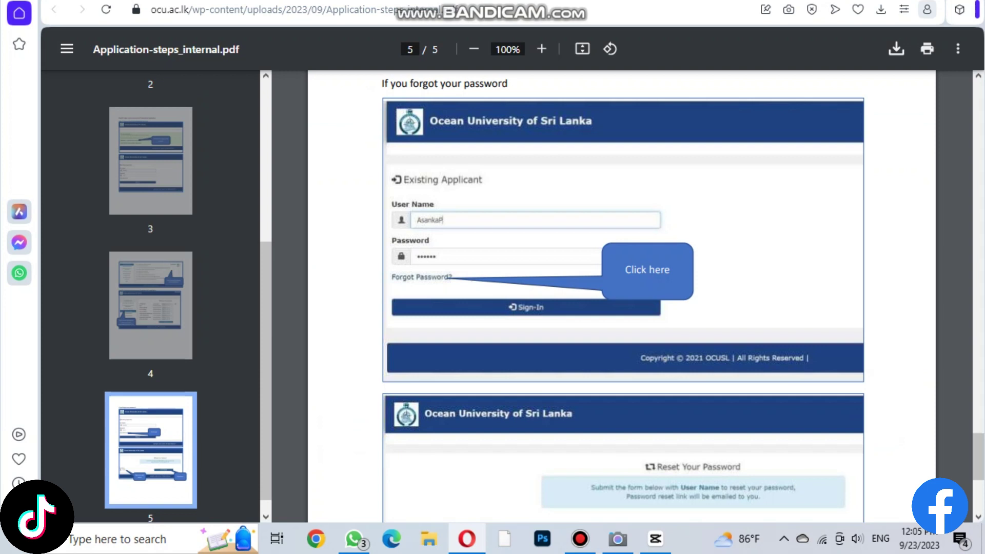
{"action": "scroll", "coordinate": [622, 296], "scroll_direction": "down", "scroll_amount": 5}
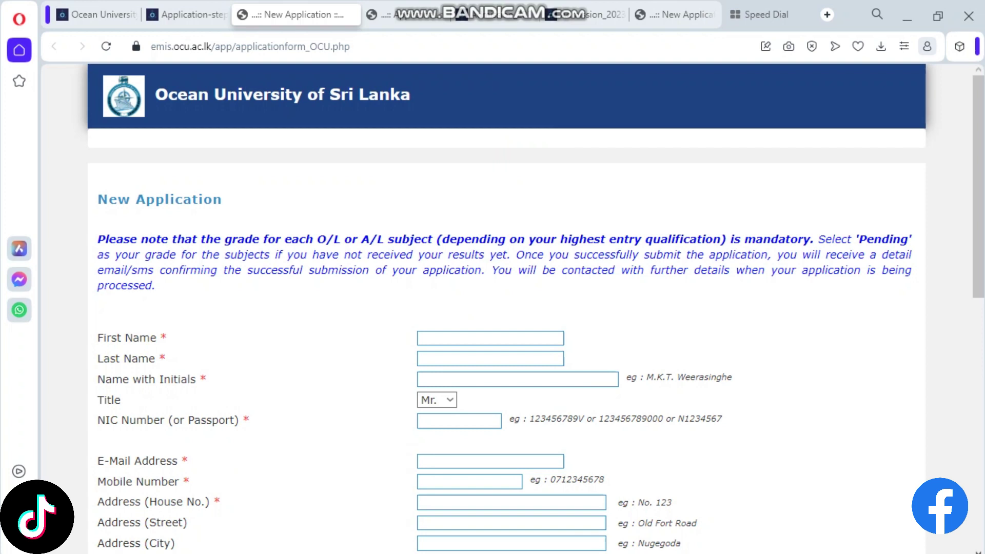
Examine the First Name field and the Title choices in the New Application form without filling them in
{"action": "left_click", "coordinate": [490, 338]}
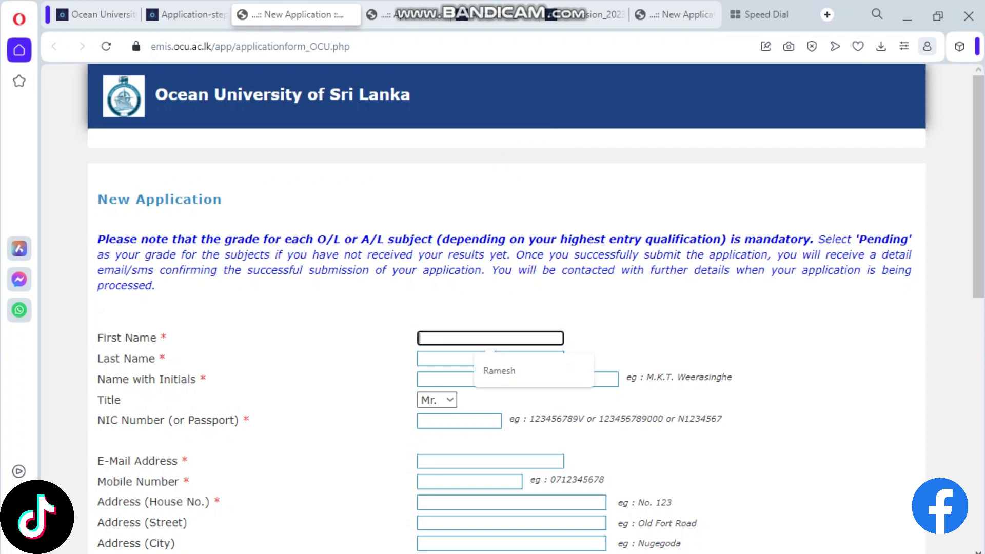
{"action": "left_click", "coordinate": [667, 328]}
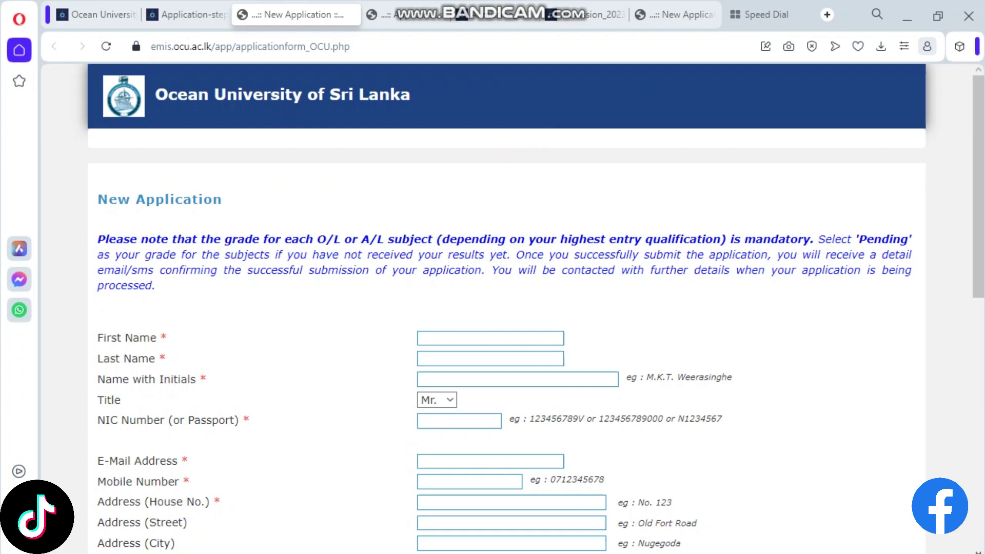
{"action": "left_click", "coordinate": [437, 400]}
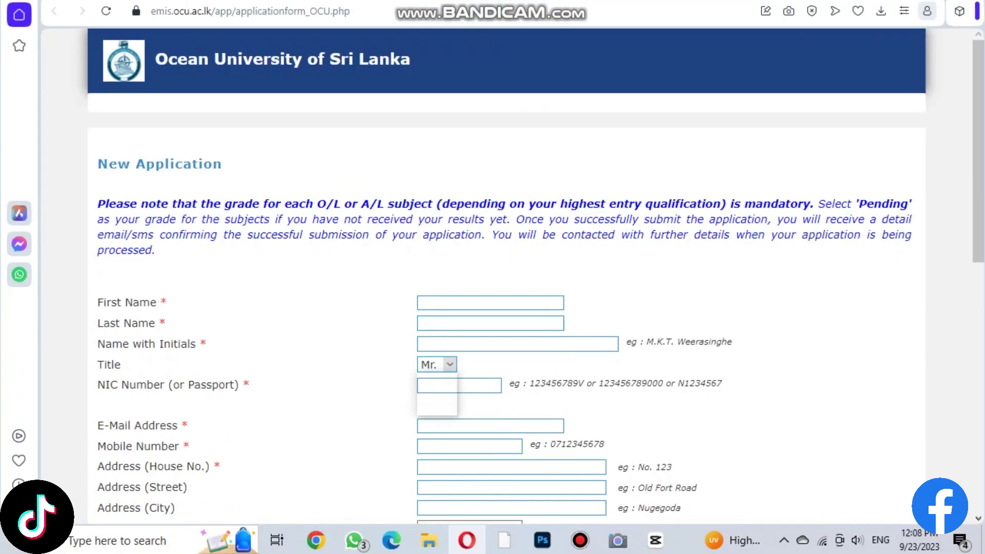
{"action": "key", "text": "Escape"}
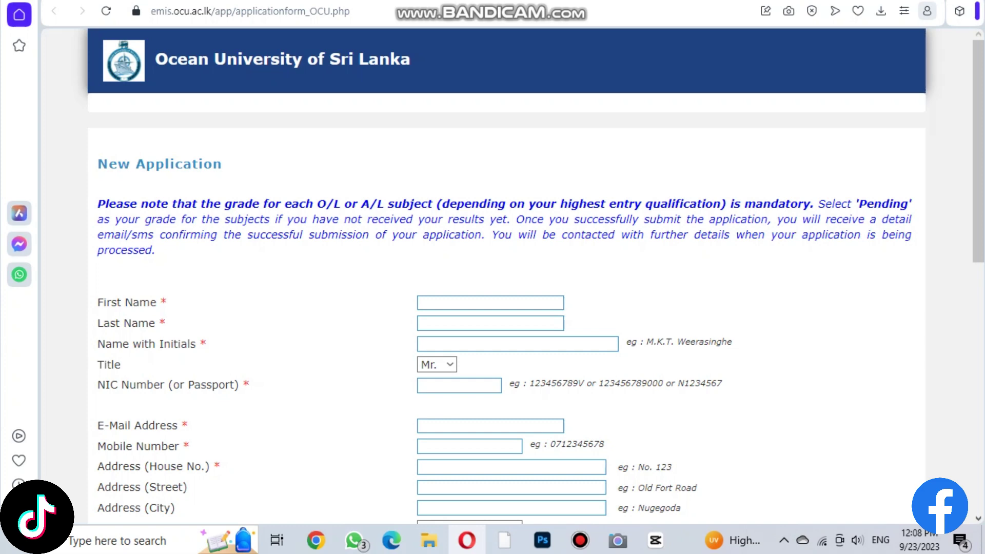
Review the available Province and District choices in the address section of the application form
{"action": "scroll", "coordinate": [506, 277], "scroll_direction": "down", "scroll_amount": 5}
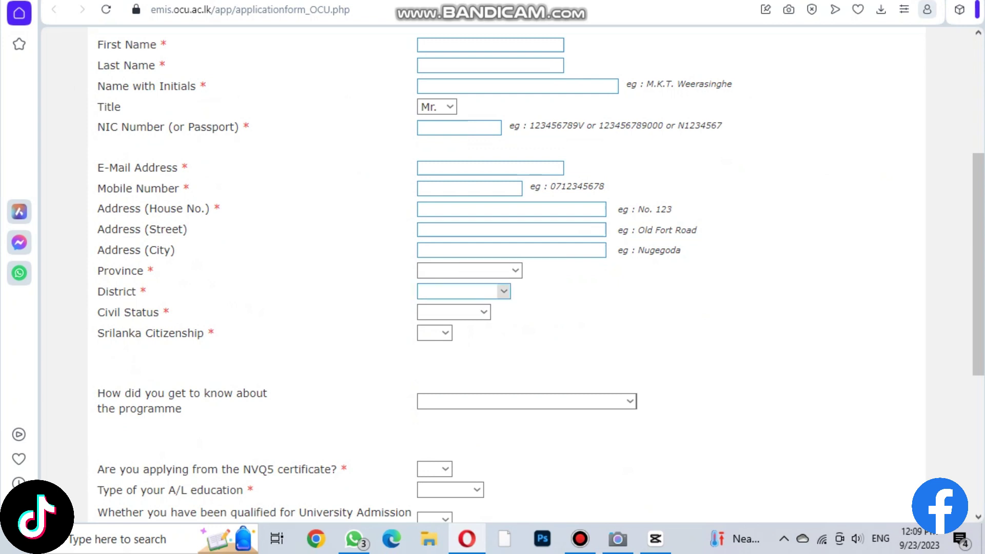
{"action": "left_click", "coordinate": [514, 271]}
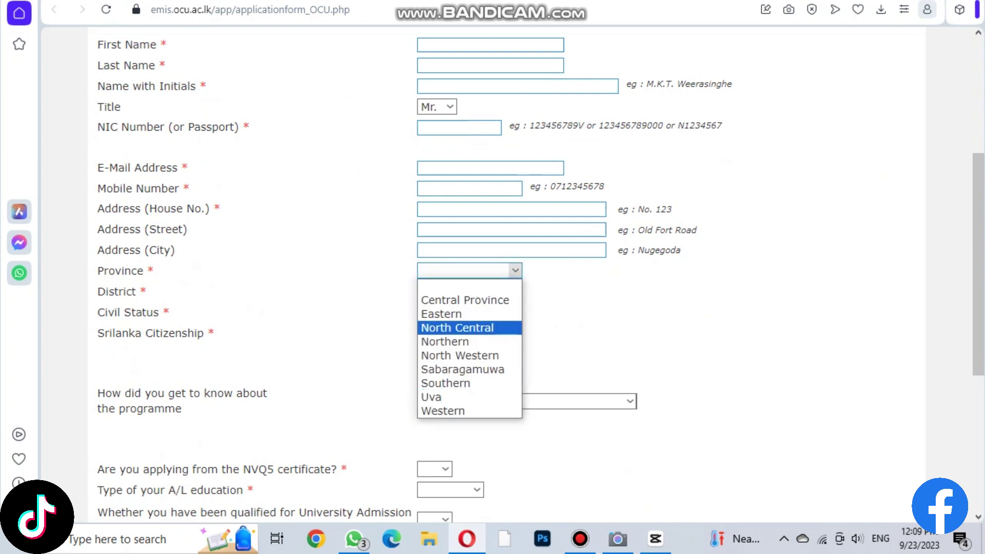
{"action": "key", "text": "Escape"}
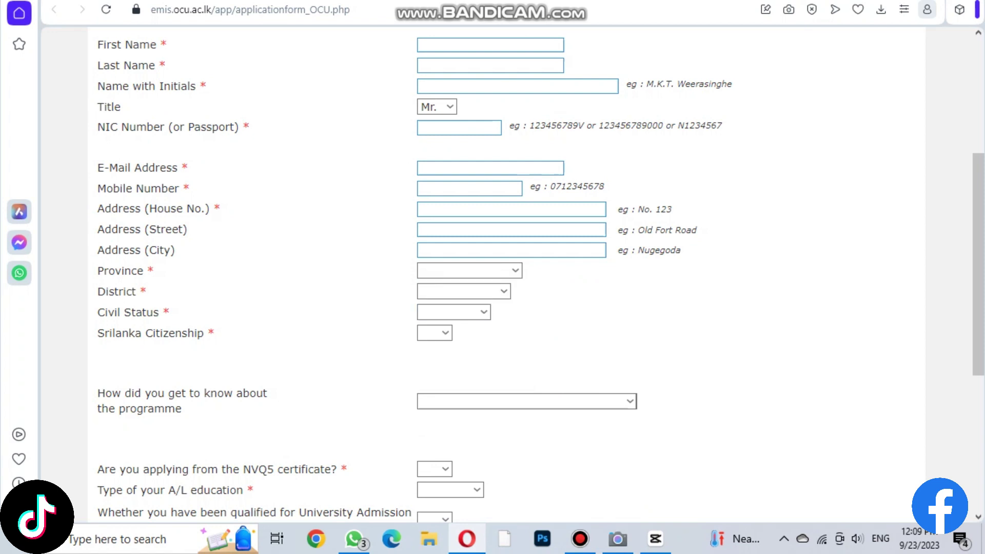
{"action": "left_click", "coordinate": [503, 290]}
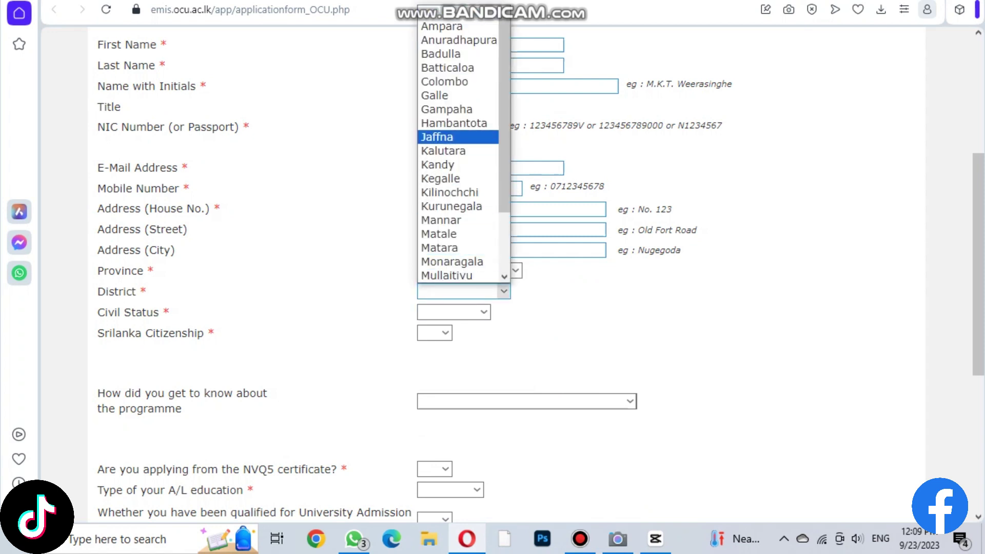
{"action": "scroll", "coordinate": [458, 137], "scroll_direction": "down", "scroll_amount": 3}
{"action": "scroll", "coordinate": [458, 137], "scroll_direction": "up", "scroll_amount": 3}
{"action": "key", "text": "Escape"}
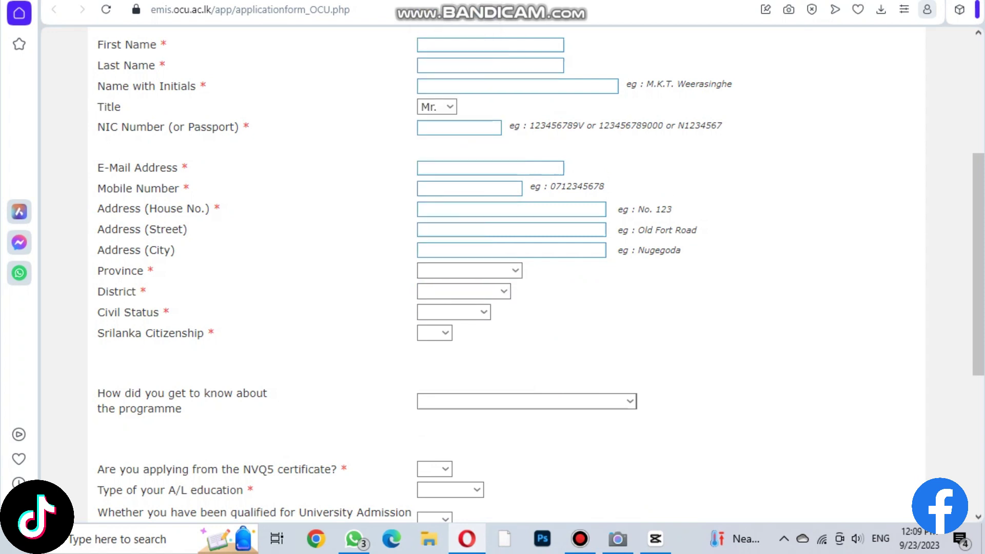
Review the choices for Civil Status, Srilanka Citizenship and how the applicant got to know about the programme
{"action": "left_click", "coordinate": [483, 312]}
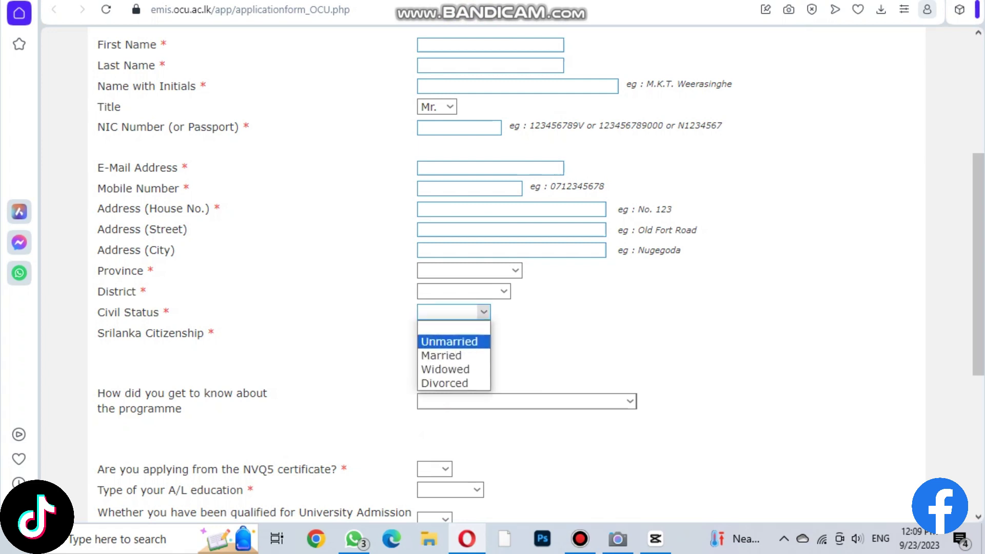
{"action": "key", "text": "Escape"}
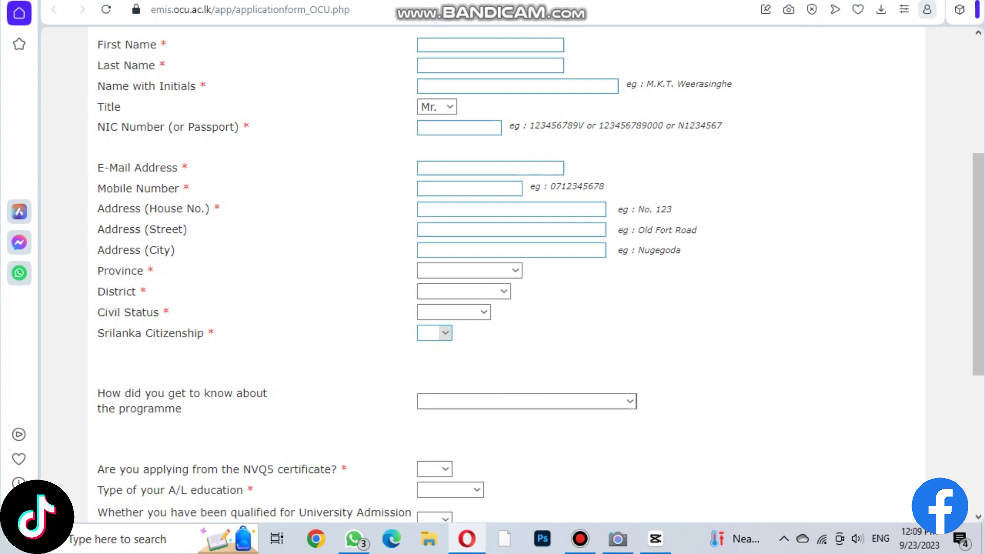
{"action": "left_click", "coordinate": [444, 332]}
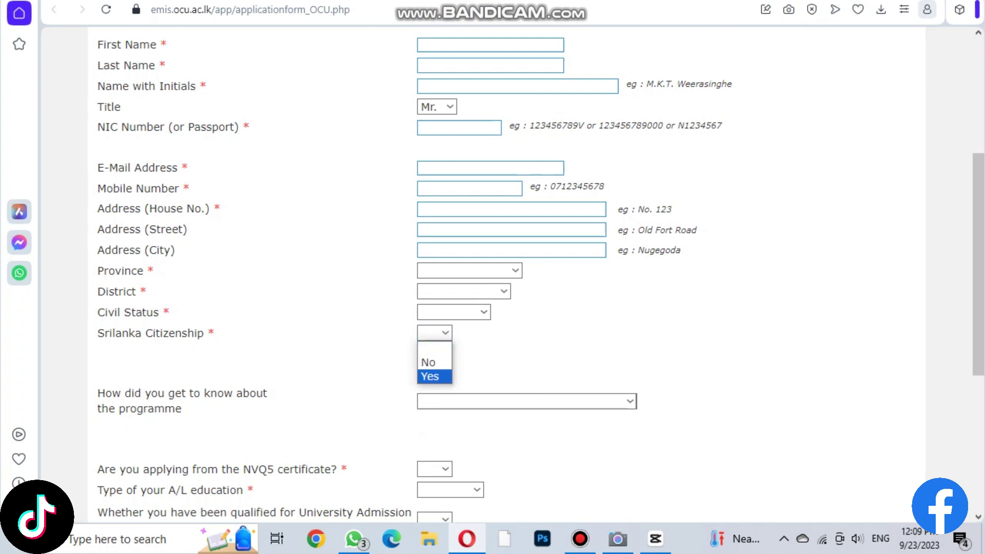
{"action": "left_click", "coordinate": [446, 333]}
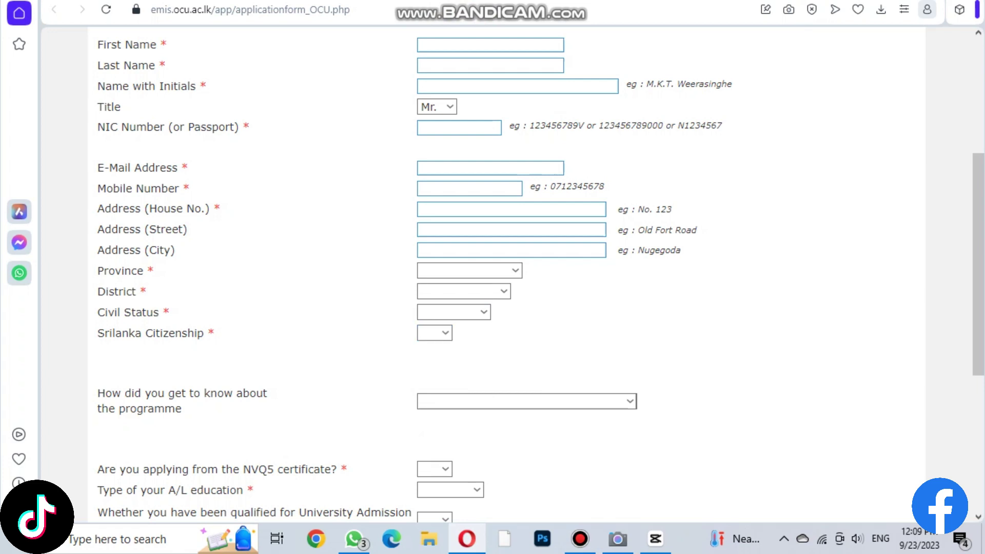
{"action": "left_click", "coordinate": [630, 401]}
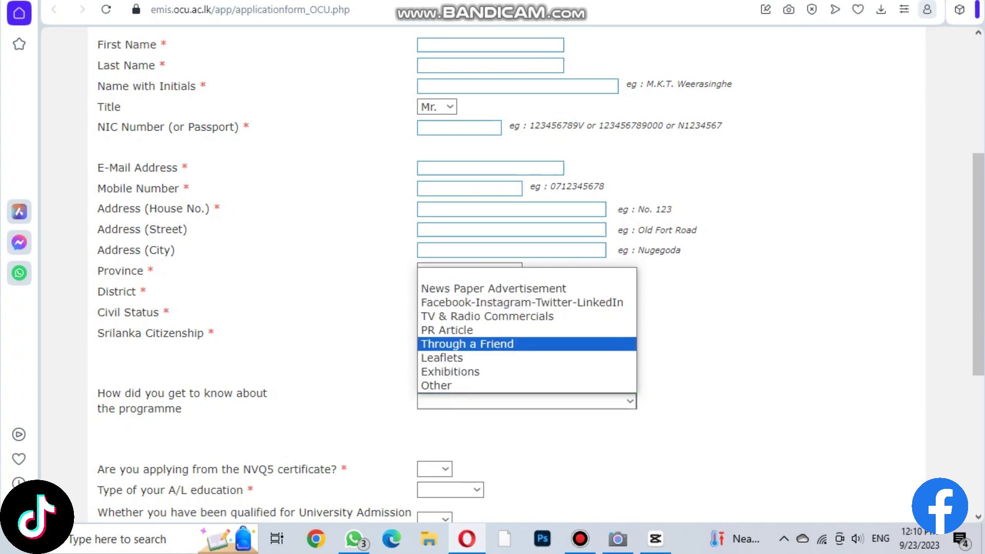
{"action": "left_click", "coordinate": [629, 402]}
Review the answer choices for applying from the NVQ5 certificate, leaving the question unanswered
{"action": "scroll", "coordinate": [493, 277], "scroll_direction": "down", "scroll_amount": 5}
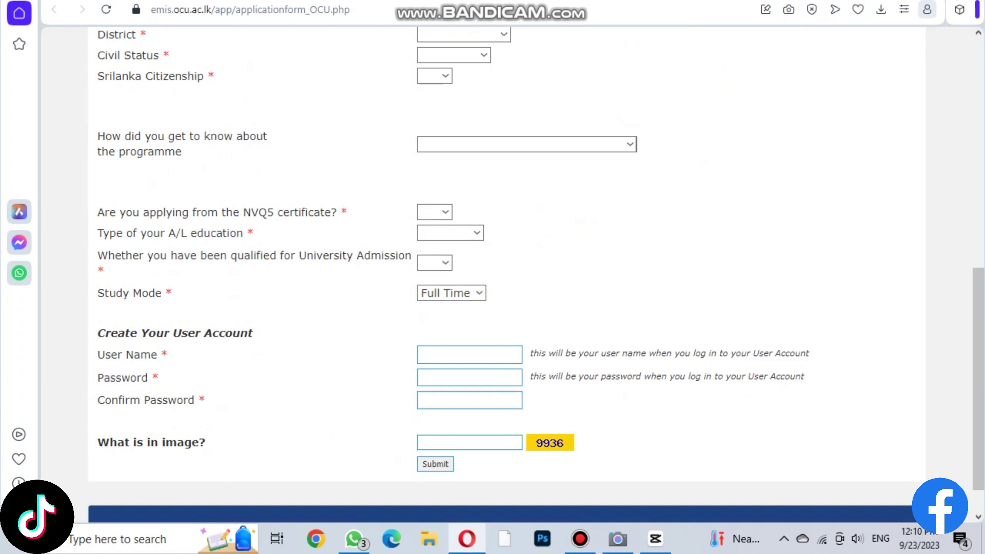
{"action": "left_click", "coordinate": [445, 211]}
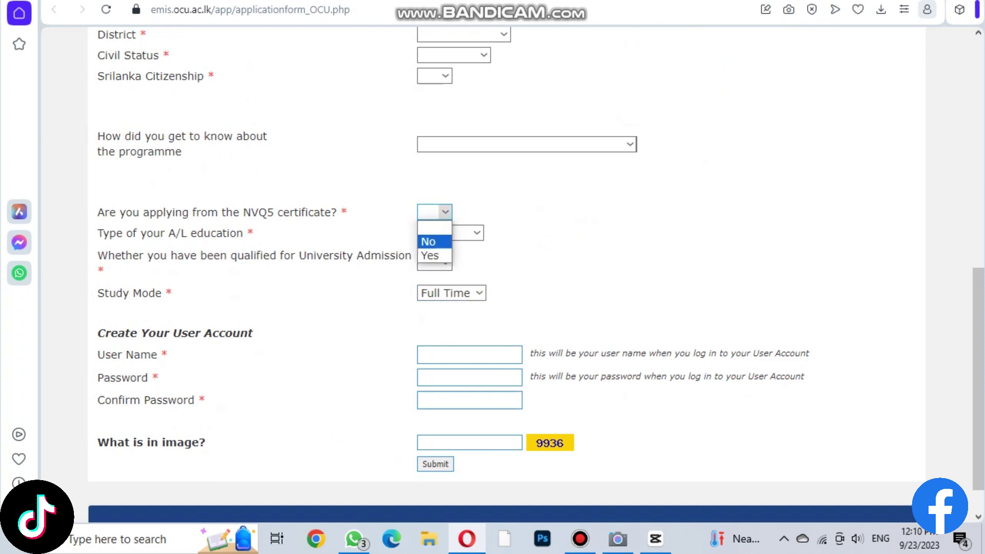
{"action": "key", "text": "Up"}
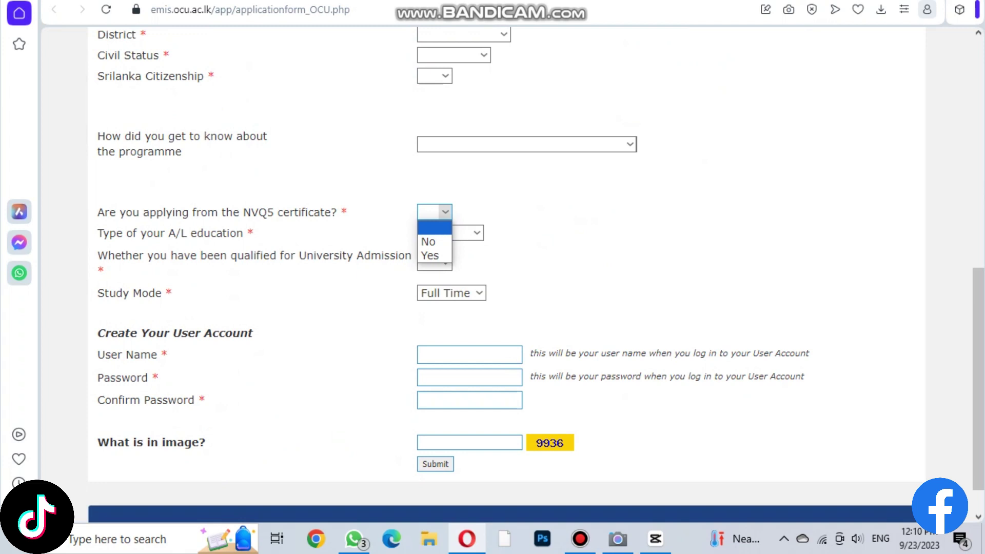
{"action": "key", "text": "Down"}
{"action": "key", "text": "Down"}
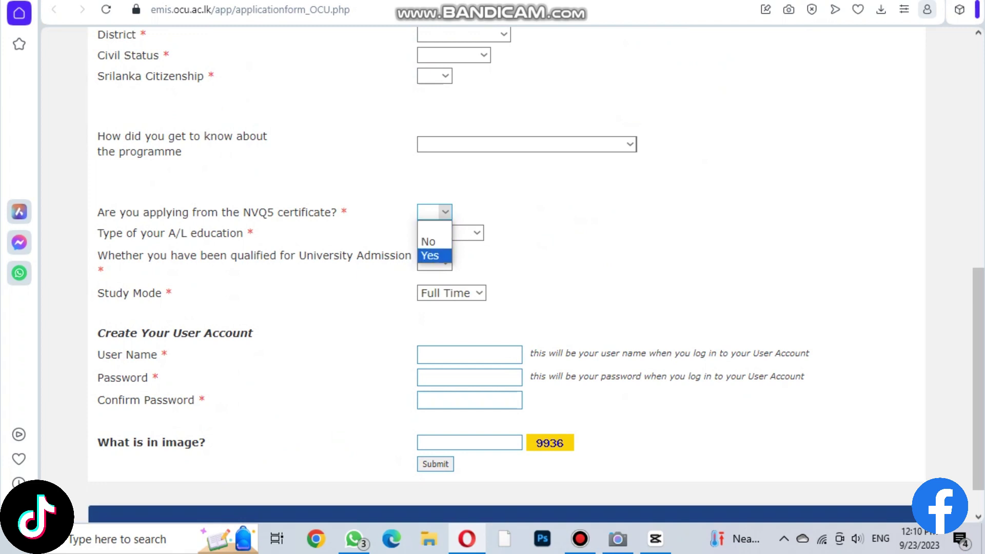
{"action": "key", "text": "Up"}
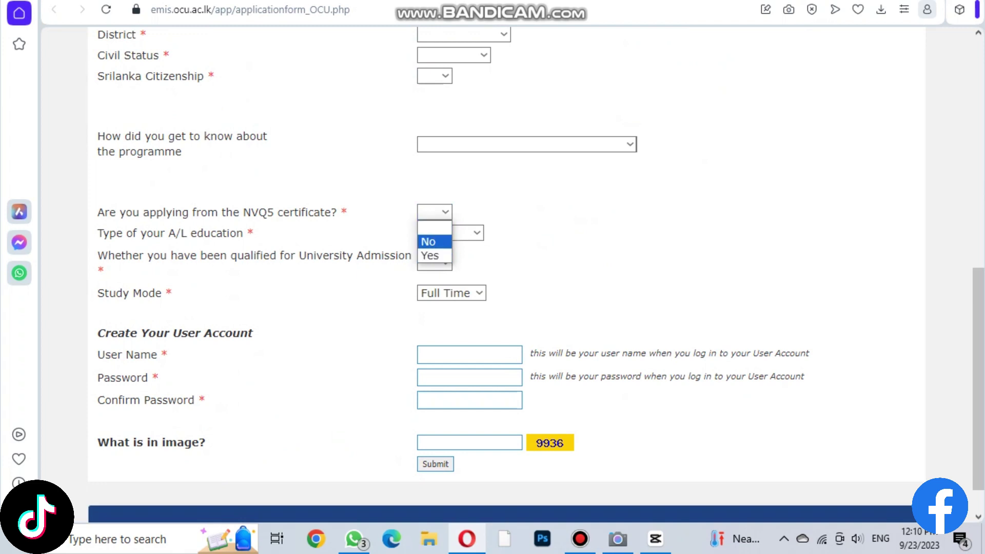
{"action": "key", "text": "Up"}
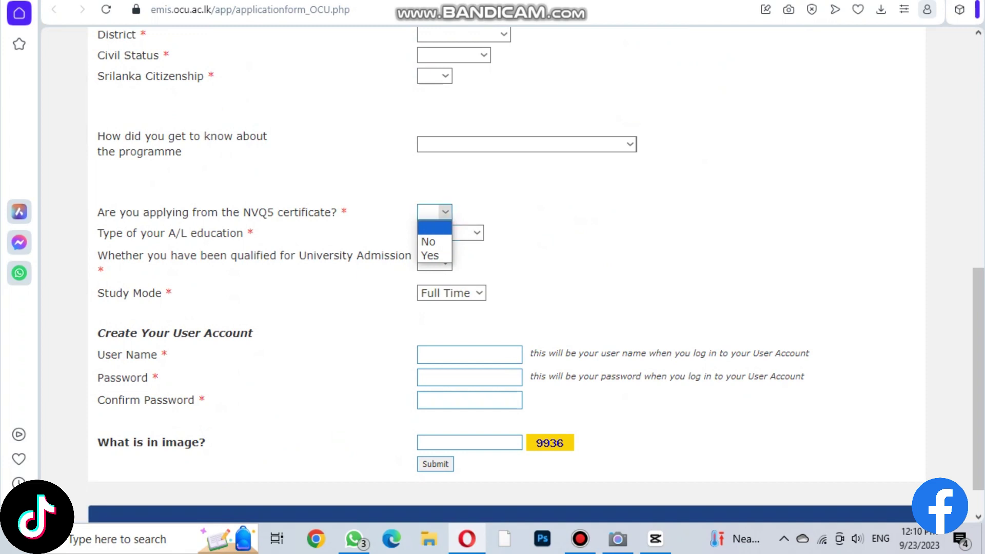
{"action": "key", "text": "Down"}
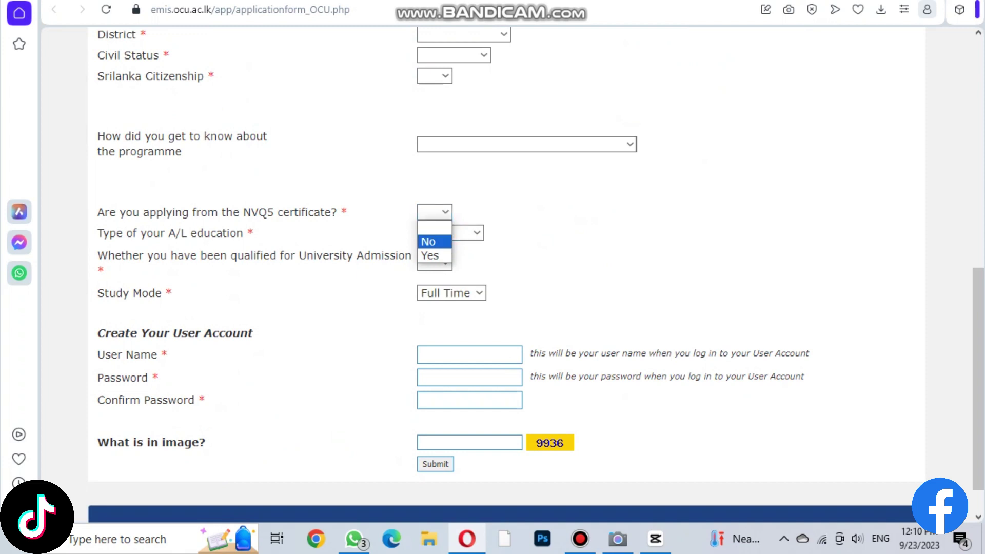
{"action": "left_click", "coordinate": [505, 226]}
Set the type of A/L education to Local A/L and the A/L Stream to Physical Science Stream
{"action": "left_click", "coordinate": [476, 233]}
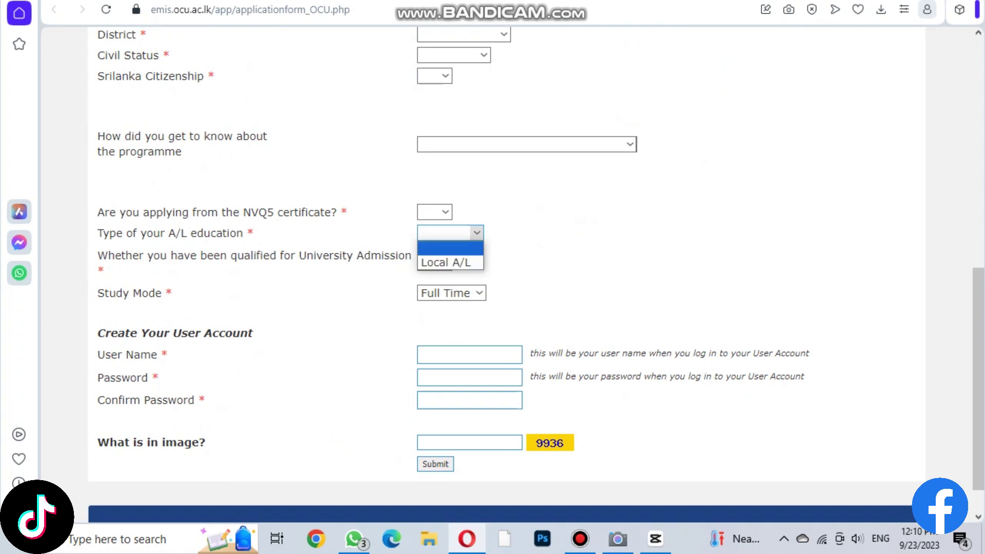
{"action": "left_click", "coordinate": [445, 261]}
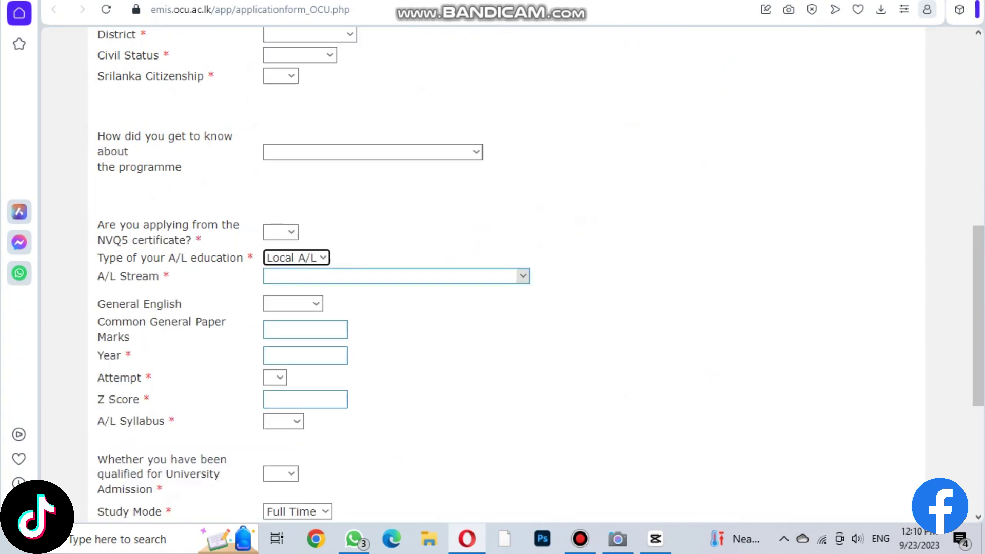
{"action": "left_click", "coordinate": [397, 276]}
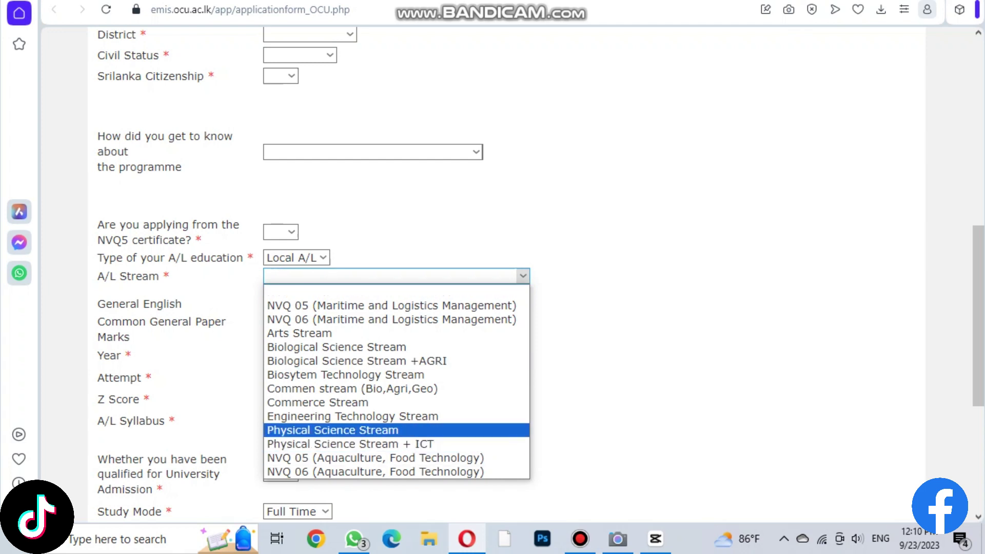
{"action": "left_click", "coordinate": [333, 431]}
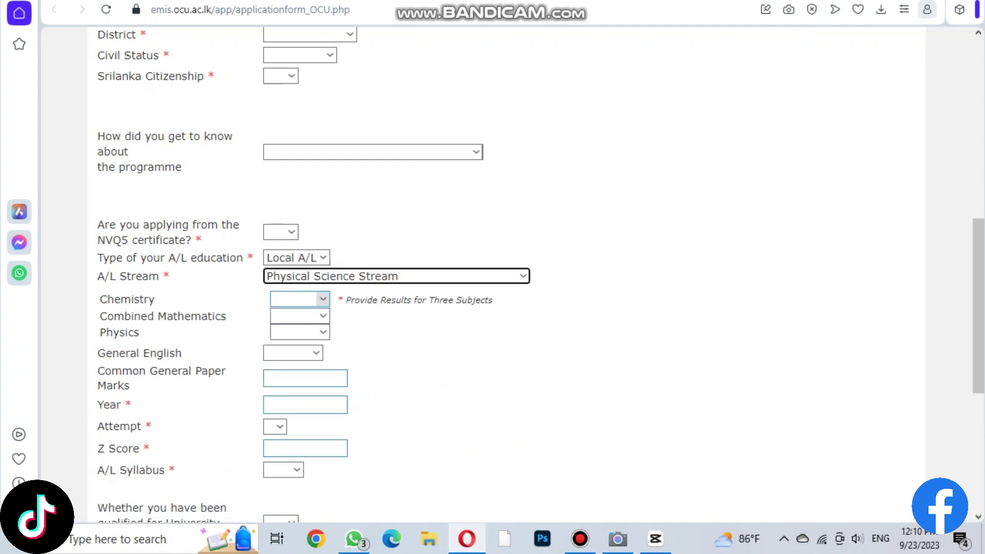
Set the grades for Chemistry, Combined Mathematics, Physics and General English to D
{"action": "left_click", "coordinate": [308, 299]}
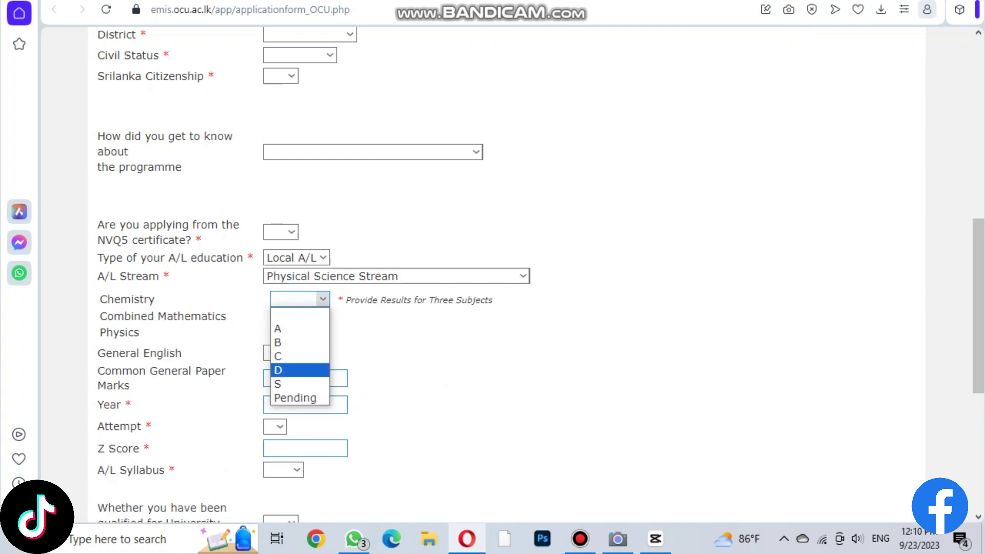
{"action": "left_click", "coordinate": [299, 369]}
{"action": "left_click", "coordinate": [322, 315]}
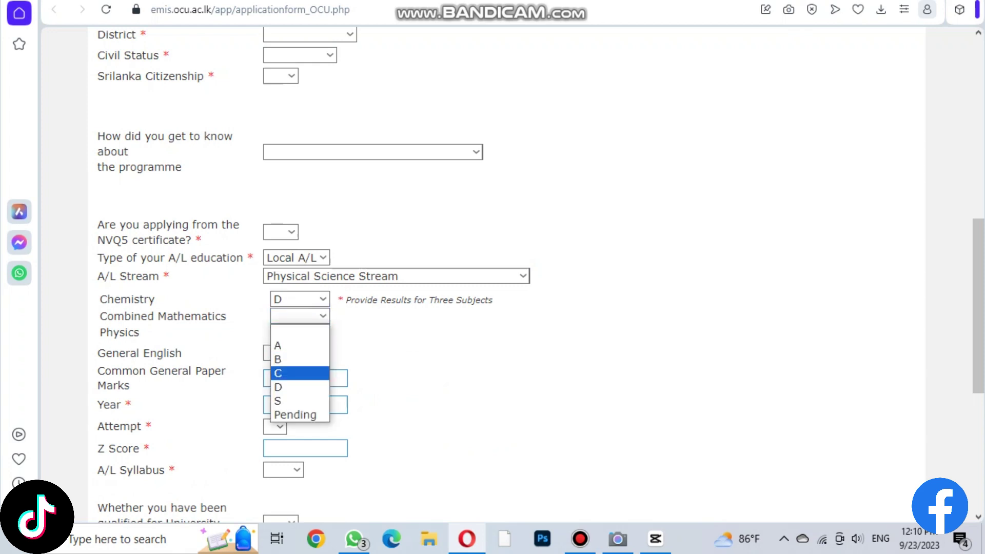
{"action": "left_click", "coordinate": [292, 387]}
{"action": "left_click", "coordinate": [322, 332]}
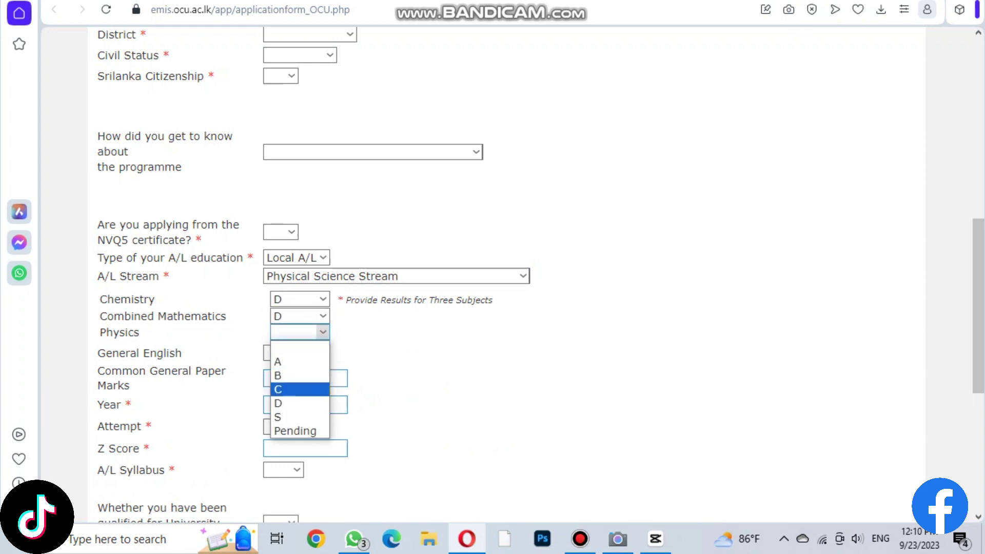
{"action": "left_click", "coordinate": [293, 403]}
{"action": "left_click", "coordinate": [315, 353]}
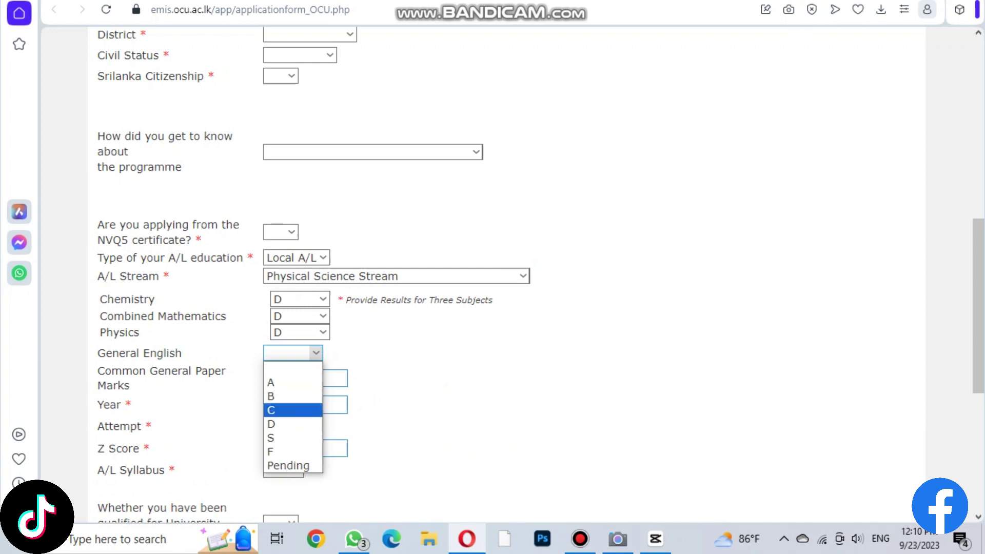
{"action": "left_click", "coordinate": [292, 424]}
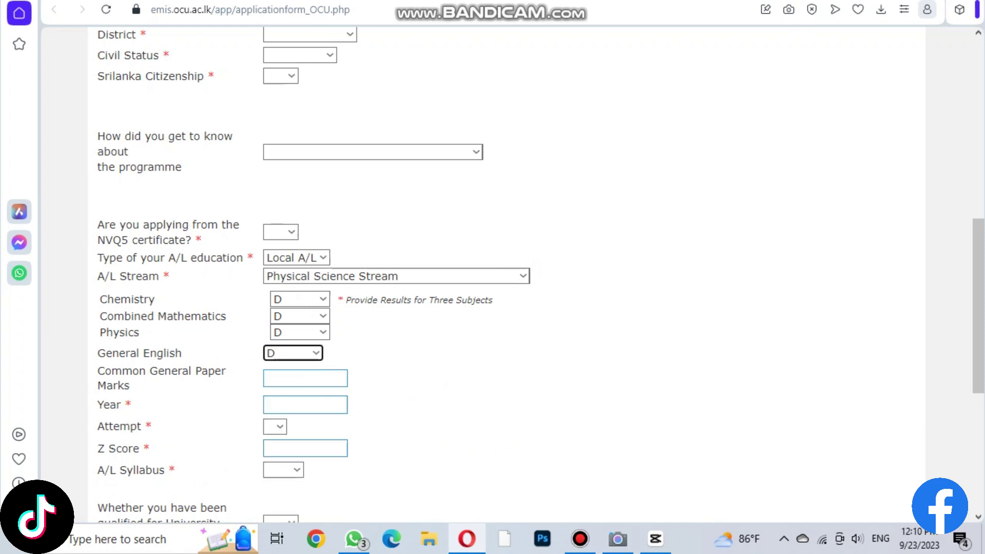
Enter 75 as the Common General Paper Marks and 2022 as the A/L Year
{"action": "left_click", "coordinate": [305, 379]}
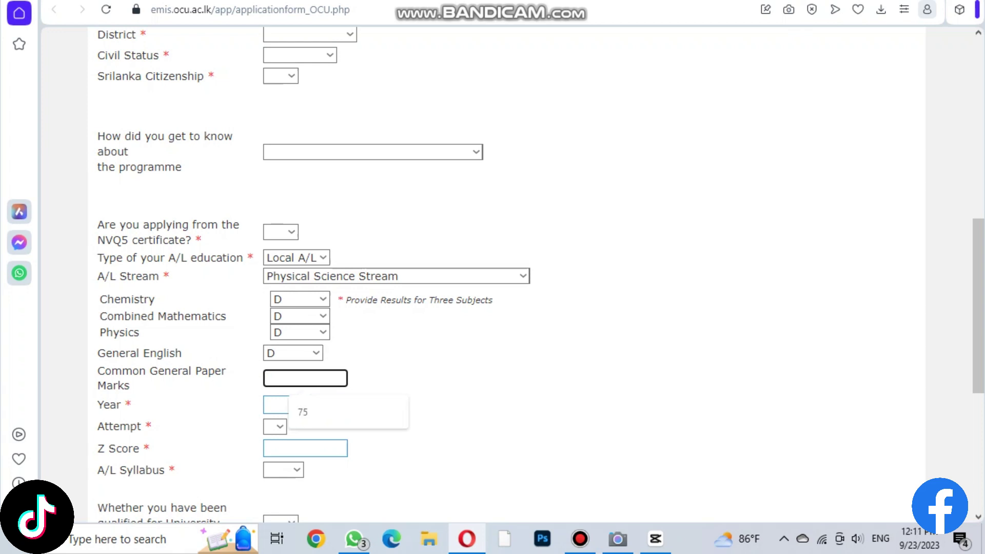
{"action": "type", "text": "75"}
{"action": "left_click", "coordinate": [409, 412]}
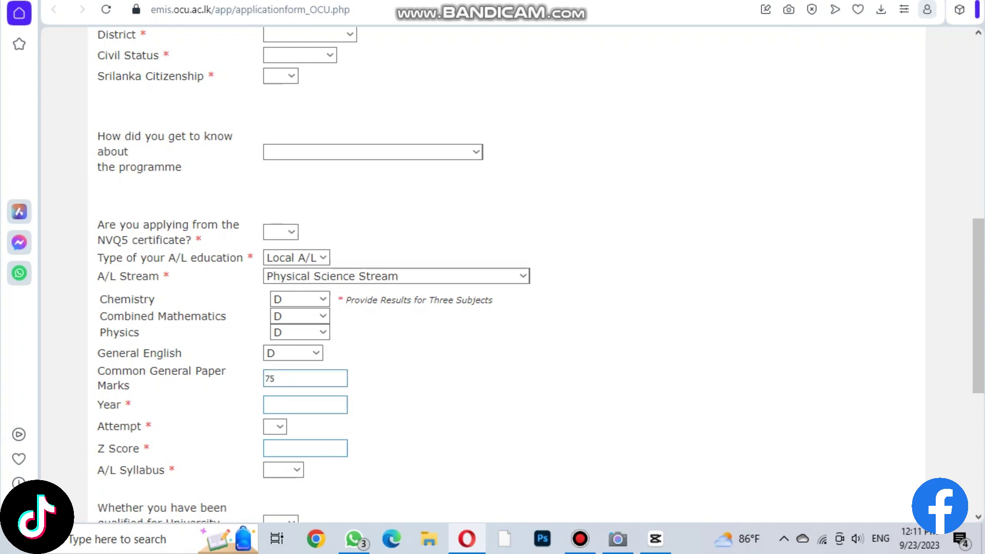
{"action": "left_click", "coordinate": [305, 405]}
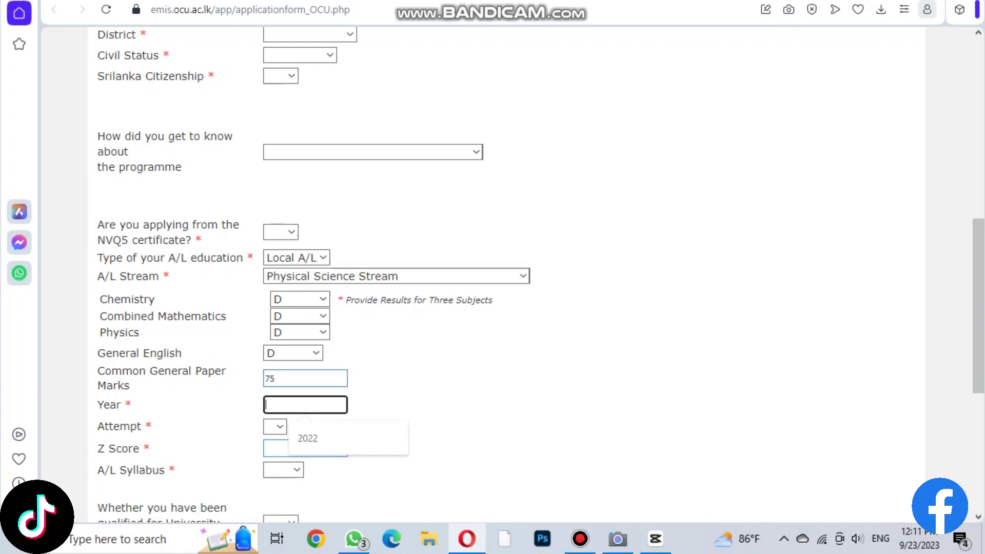
{"action": "left_click", "coordinate": [329, 438]}
Set the A/L Attempt to 1 and the A/L Syllabus to New, leaving the Z Score empty
{"action": "left_click", "coordinate": [280, 426]}
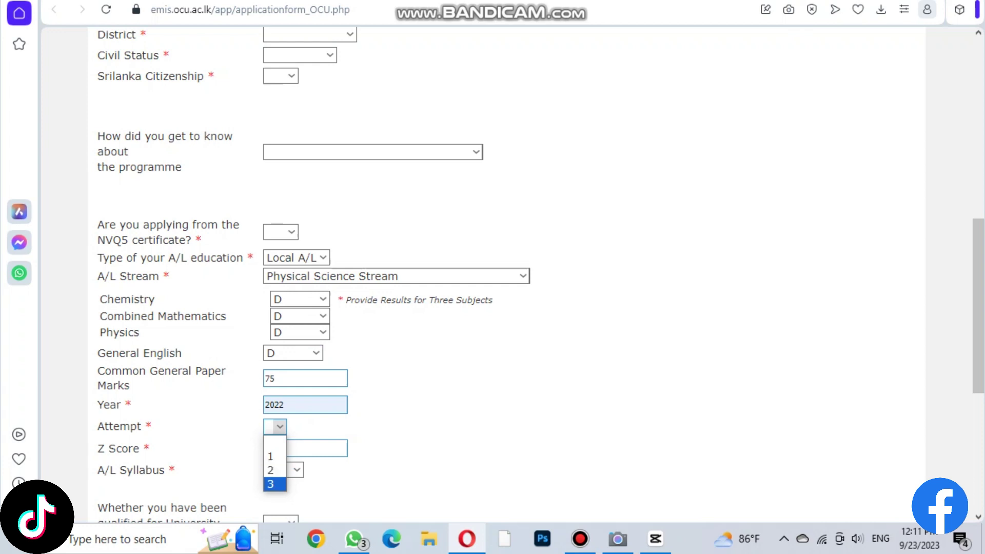
{"action": "left_click", "coordinate": [274, 457]}
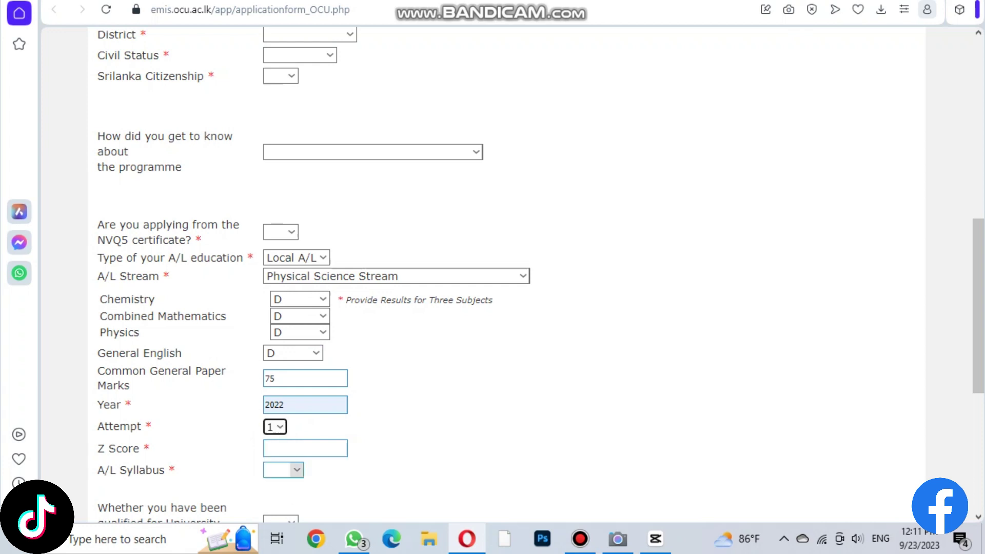
{"action": "left_click", "coordinate": [296, 470]}
{"action": "scroll", "coordinate": [483, 274], "scroll_direction": "down", "scroll_amount": 5}
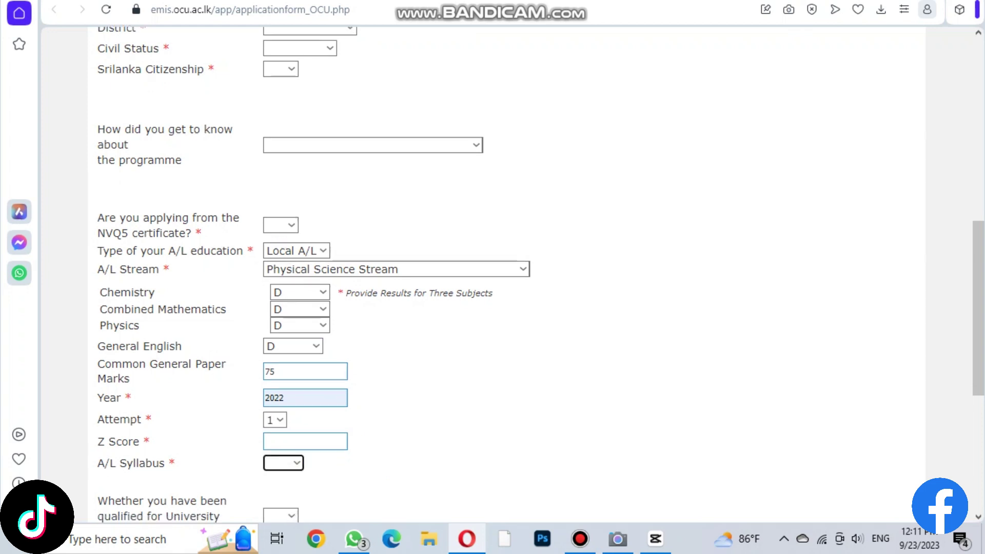
{"action": "left_click", "coordinate": [296, 213]}
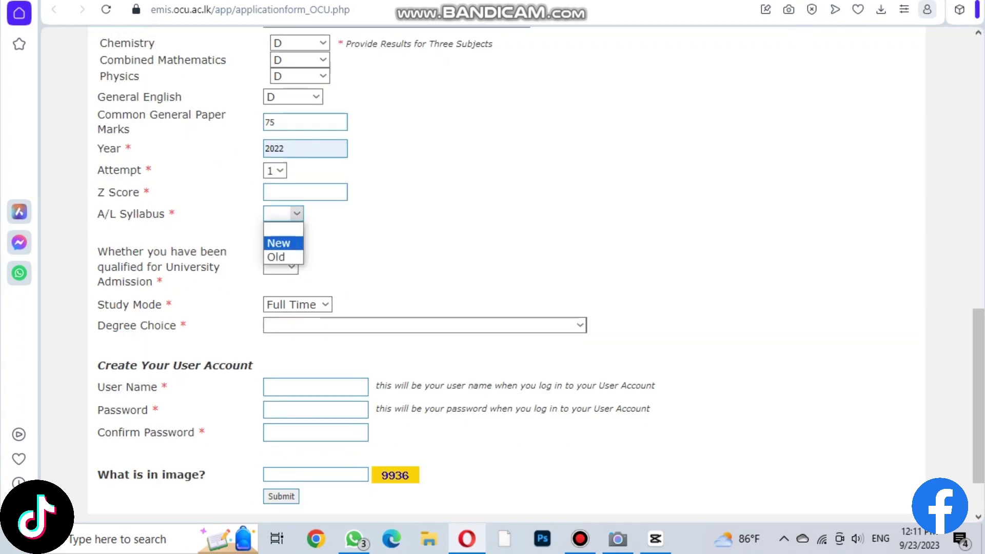
{"action": "left_click", "coordinate": [279, 244]}
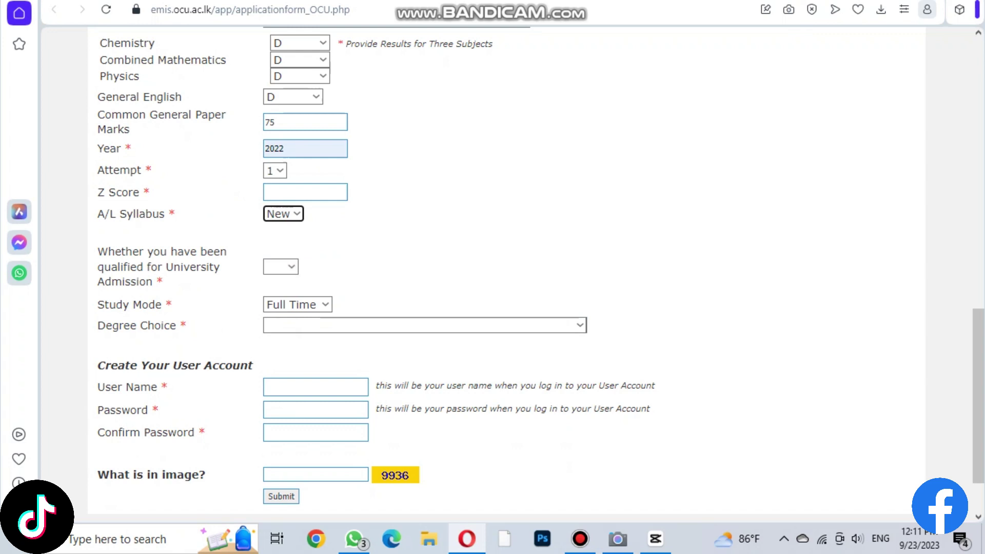
Try both No and Yes for the University Admission qualification question and settle on No
{"action": "left_click", "coordinate": [291, 266]}
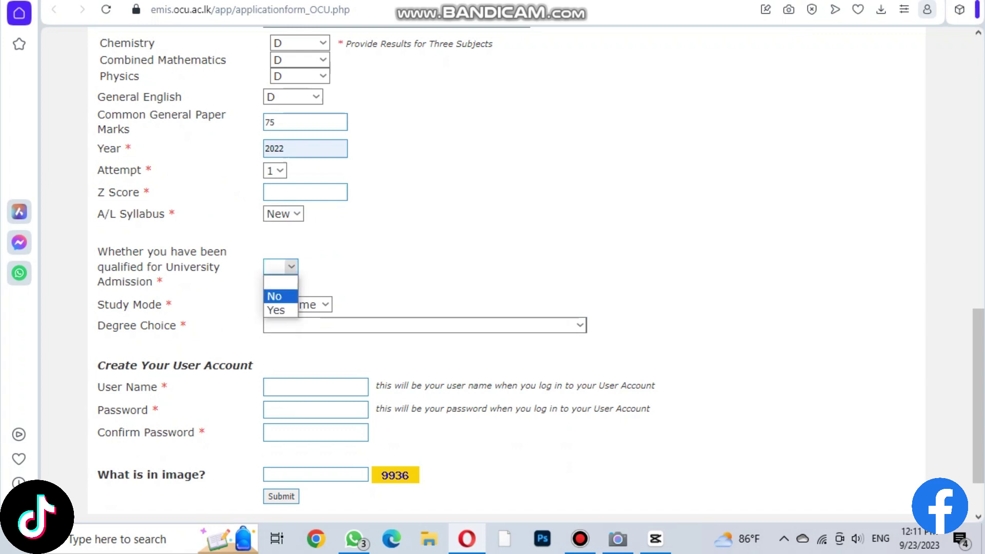
{"action": "left_click", "coordinate": [280, 296]}
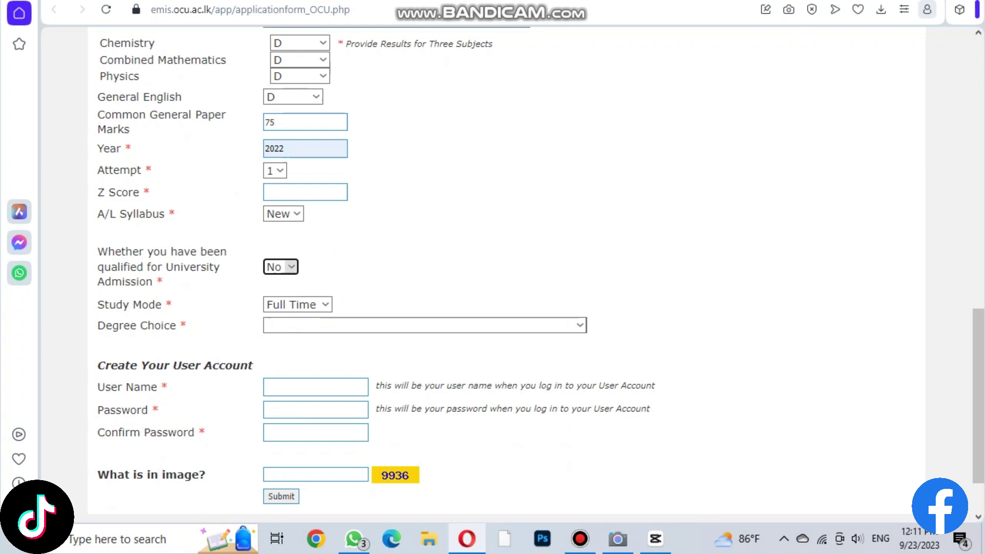
{"action": "left_click", "coordinate": [291, 266]}
{"action": "left_click", "coordinate": [277, 310]}
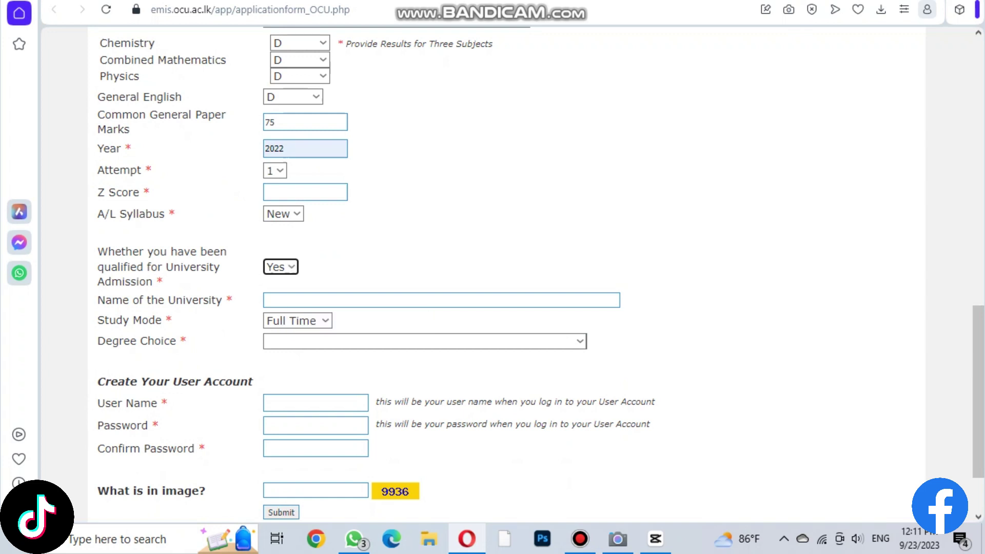
{"action": "key", "text": "alt+Down"}
{"action": "key", "text": "Up"}
{"action": "key", "text": "Return"}
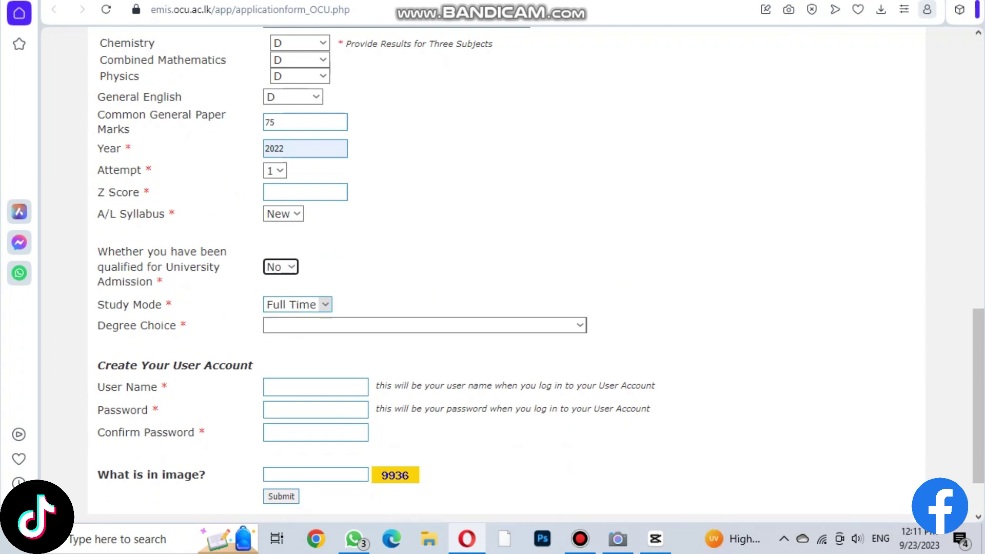
Review the Full Time and Part Time study modes, keep Full Time, and check the Degree Choice options
{"action": "left_click", "coordinate": [324, 305]}
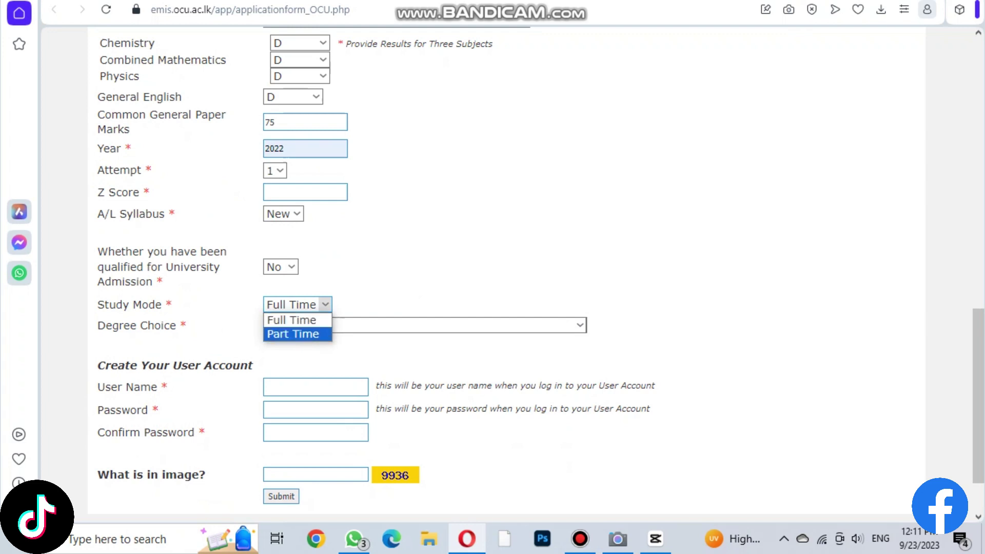
{"action": "key", "text": "Up"}
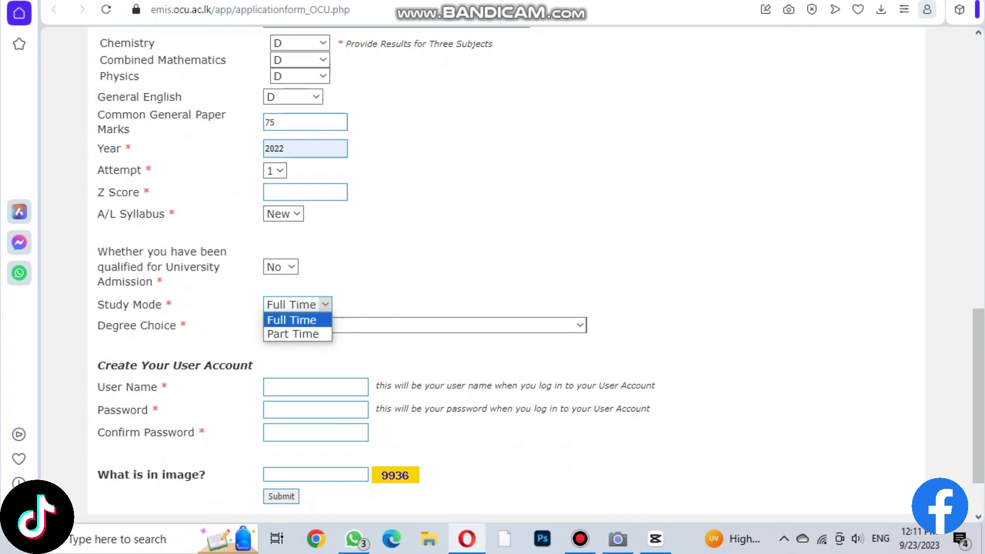
{"action": "key", "text": "Down"}
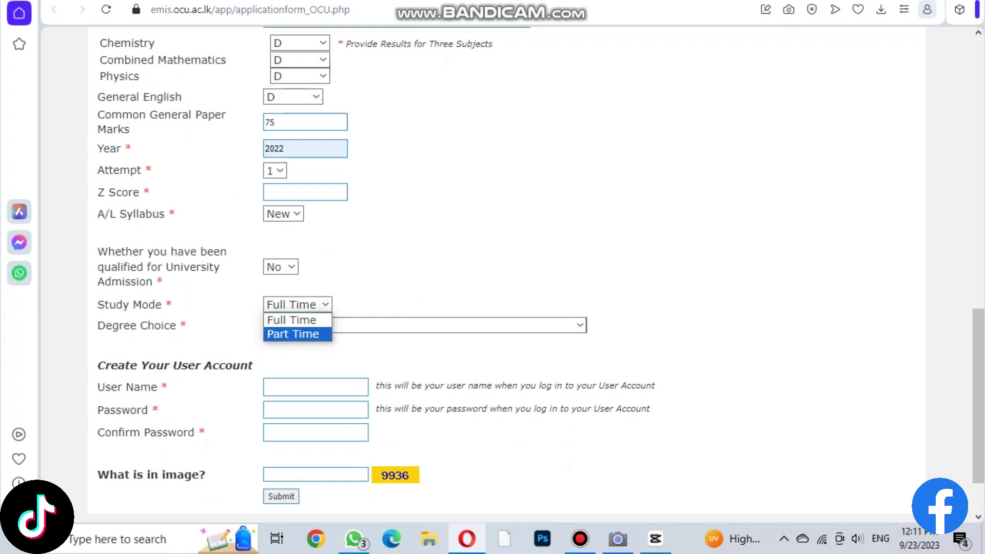
{"action": "key", "text": "Up"}
{"action": "left_click", "coordinate": [298, 320]}
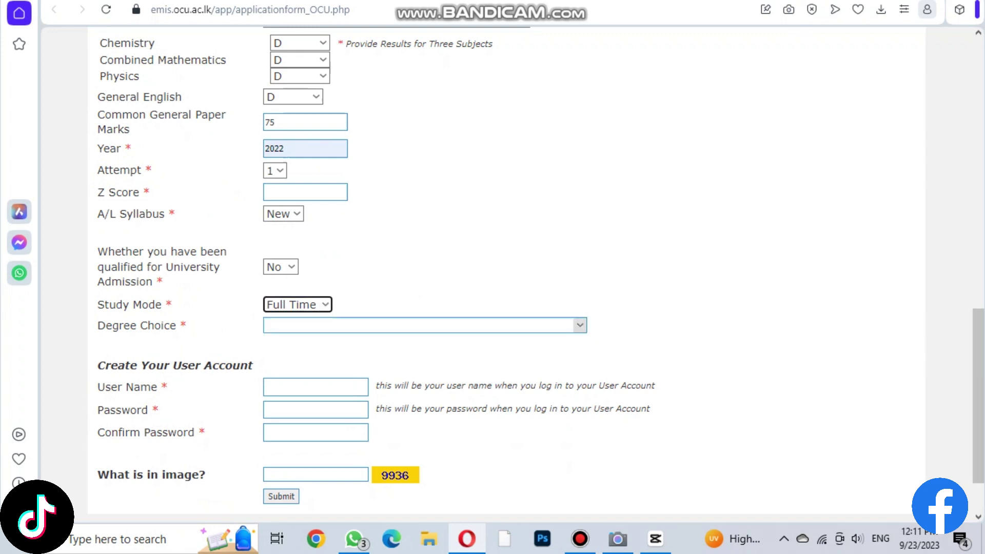
{"action": "left_click", "coordinate": [425, 325]}
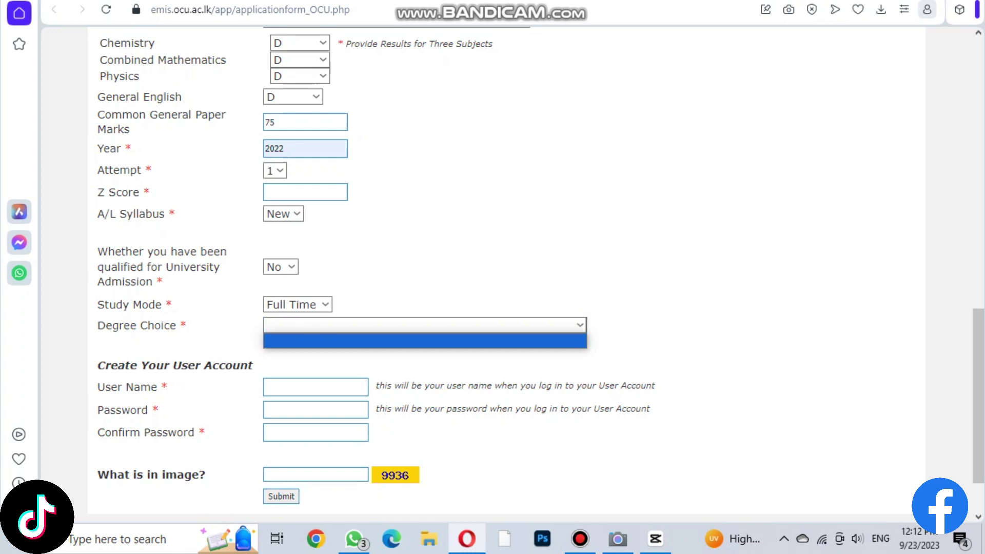
Fill in the User Name for the new user account with the suggested saved entry
{"action": "left_click", "coordinate": [315, 387]}
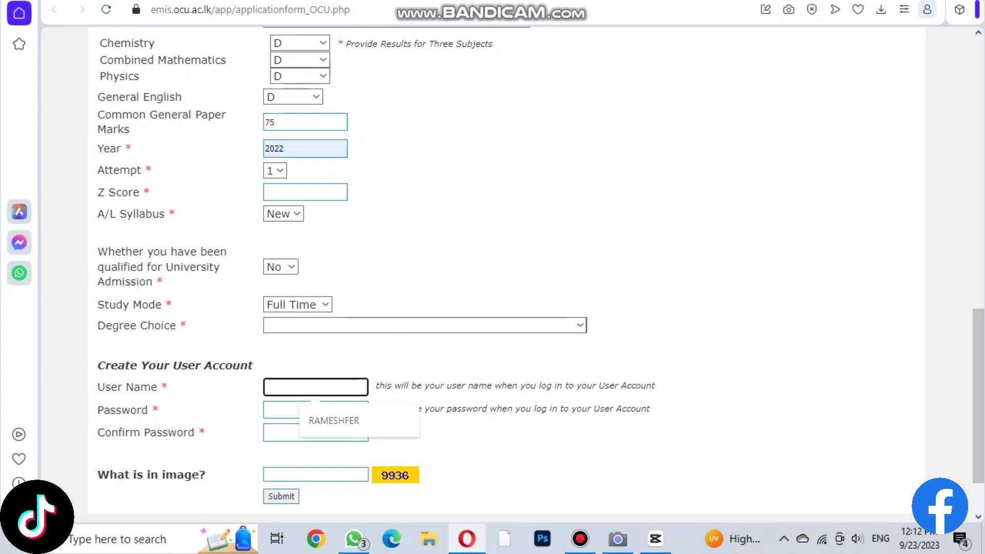
{"action": "left_click", "coordinate": [482, 436]}
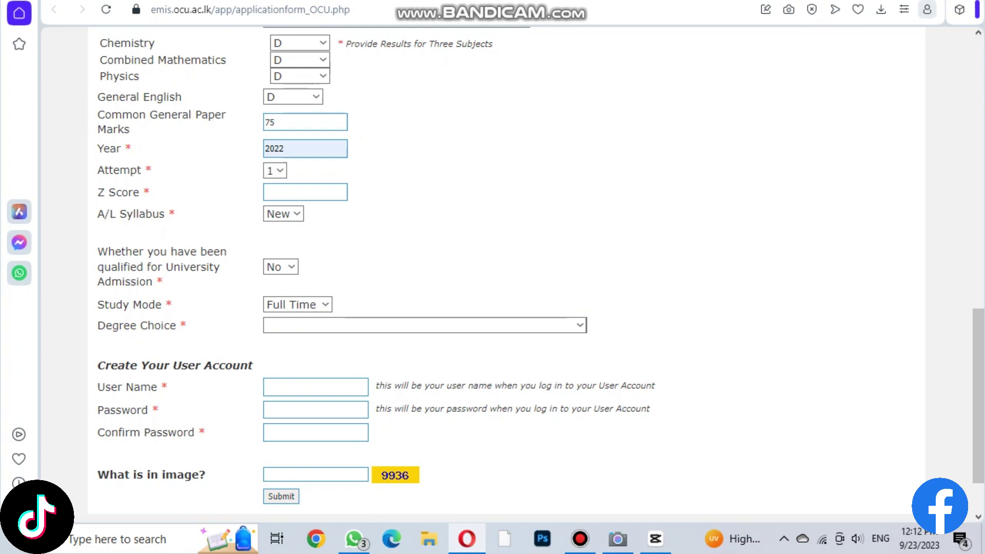
{"action": "left_click", "coordinate": [315, 387]}
{"action": "left_click", "coordinate": [338, 420]}
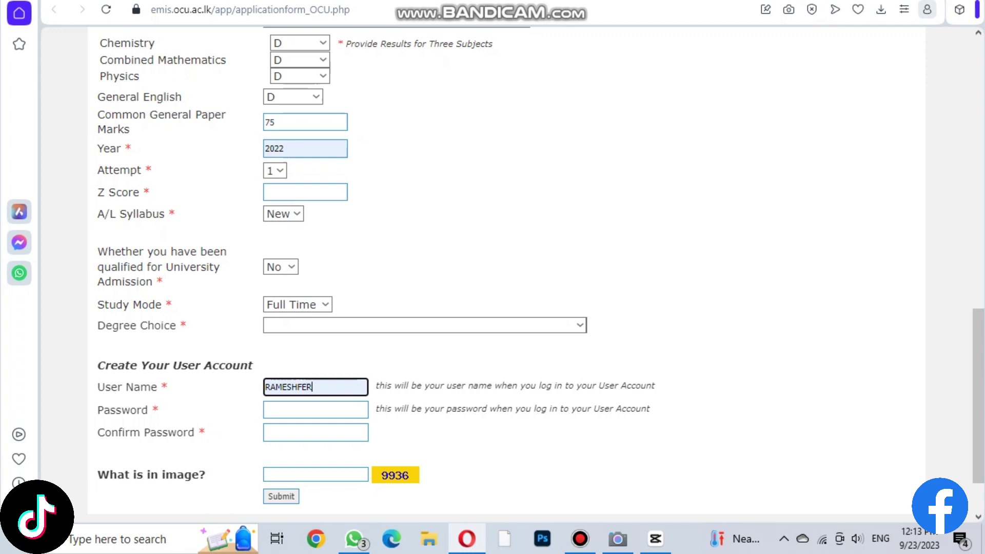
{"action": "scroll", "coordinate": [492, 277], "scroll_direction": "down", "scroll_amount": 2}
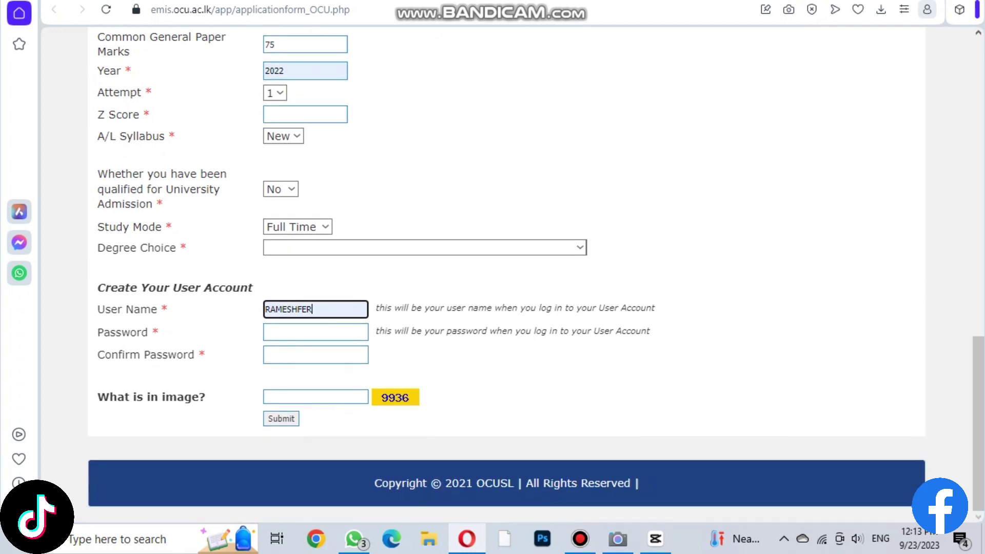
{"action": "scroll", "coordinate": [493, 277], "scroll_direction": "up", "scroll_amount": 5}
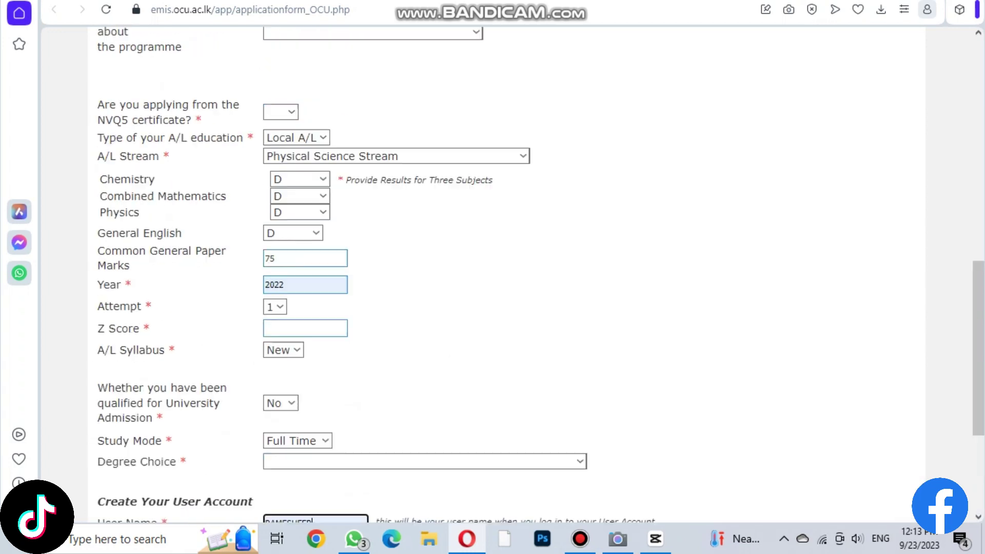
{"action": "scroll", "coordinate": [493, 277], "scroll_direction": "up", "scroll_amount": 10}
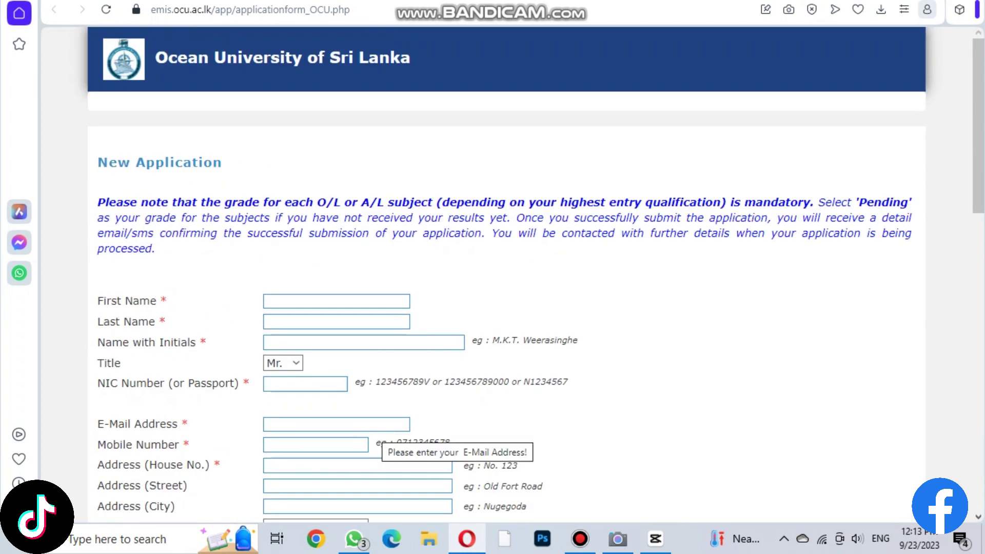